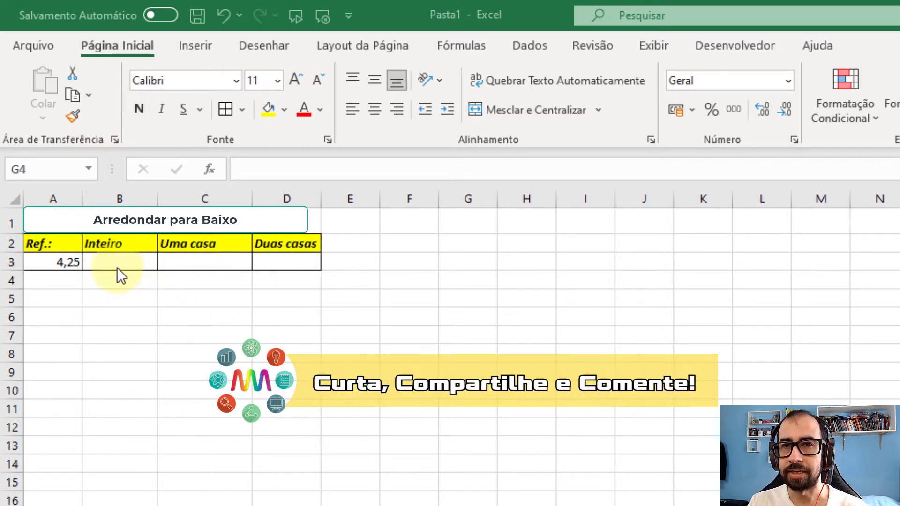
Enter =ARREDONDAR.PARA.BAIXO(A3;0) in B3 so the Inteiro cell shows 4
left_click(474, 110)
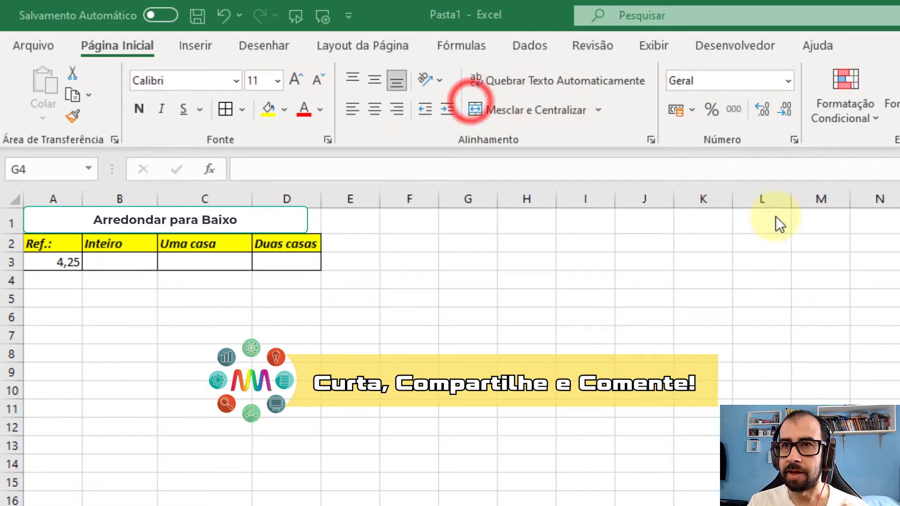
left_click(135, 265)
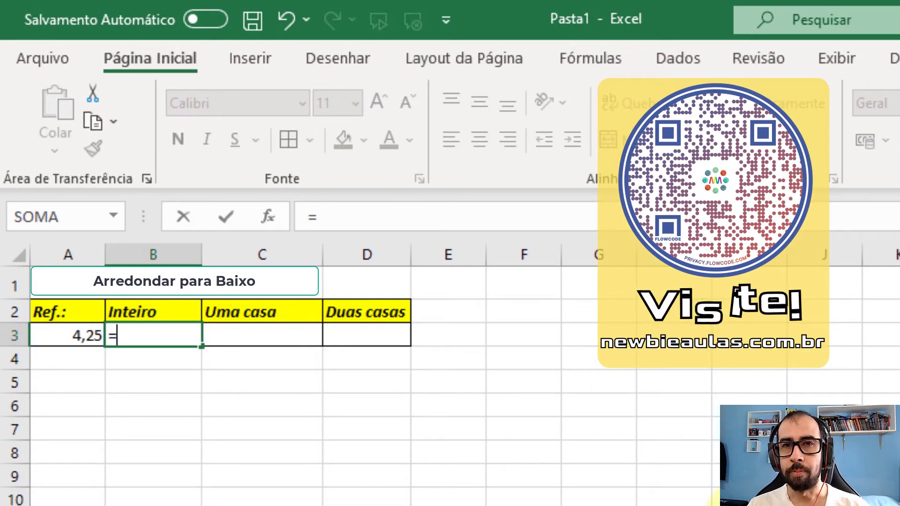
type("=")
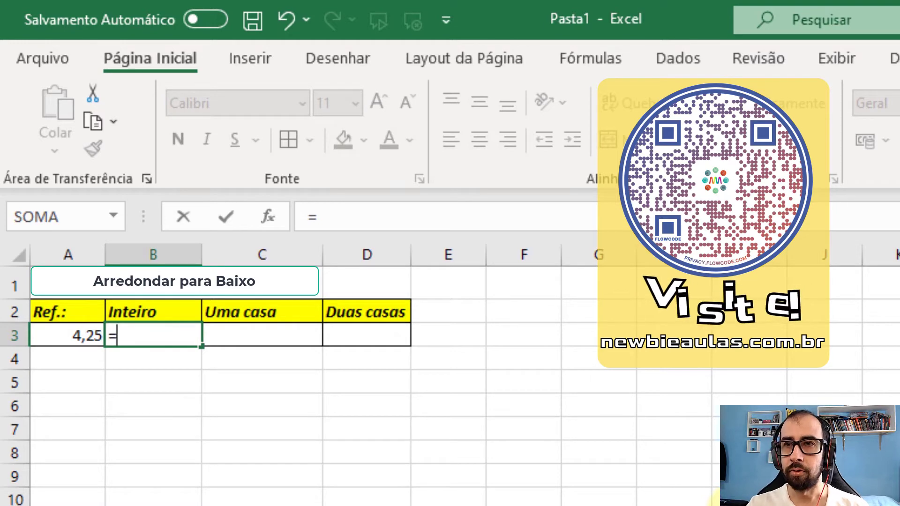
type("a")
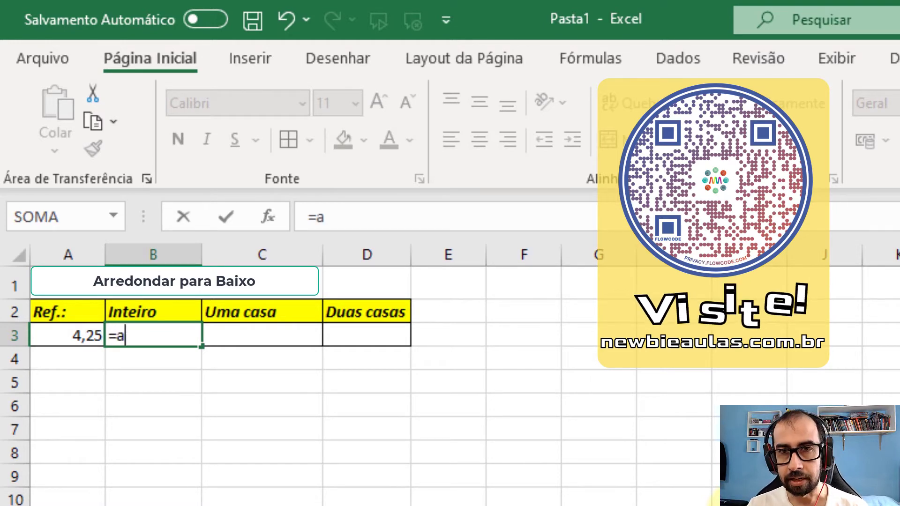
type("rre")
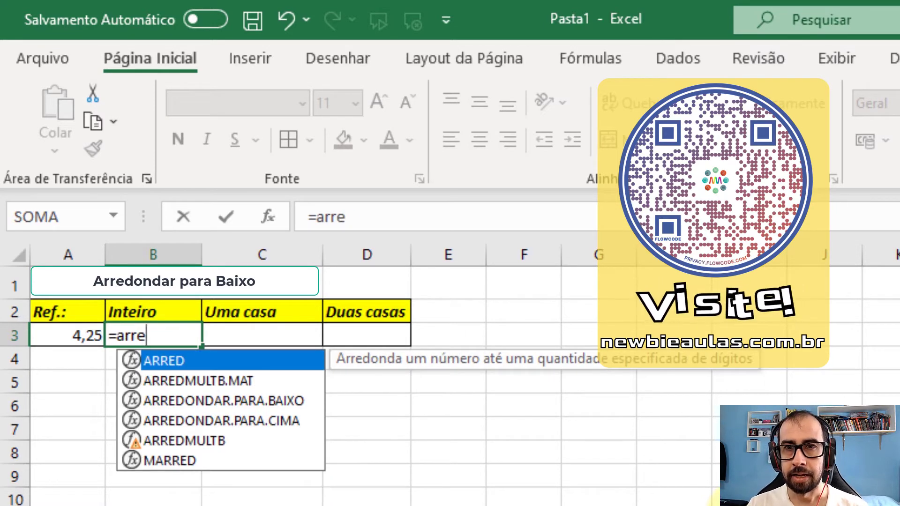
type("dondar.")
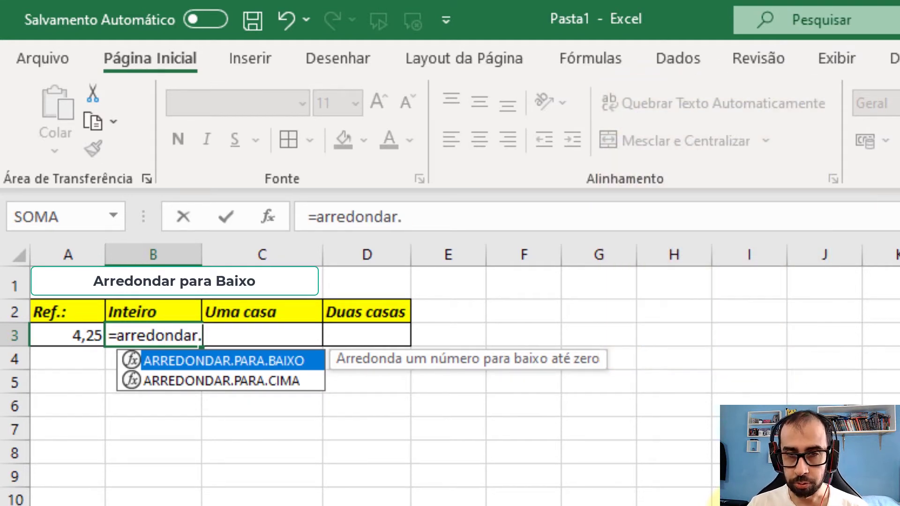
type("para.bai")
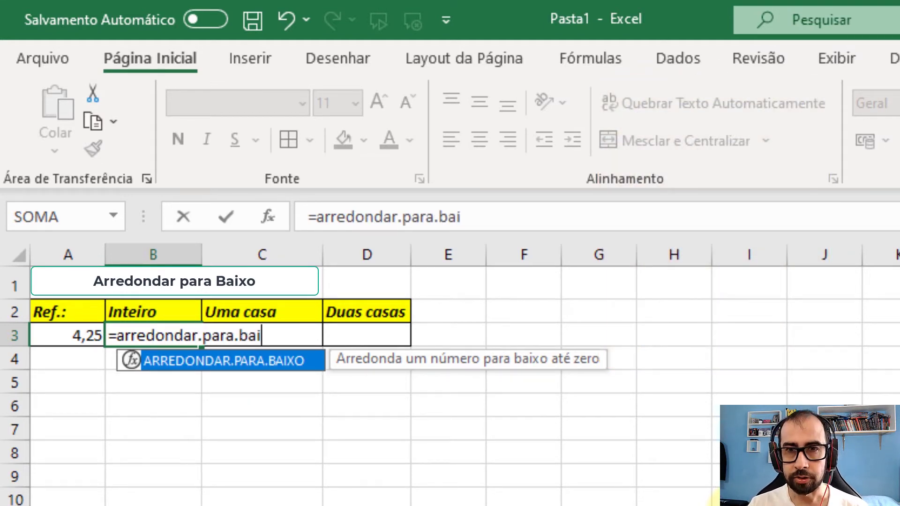
type("xo")
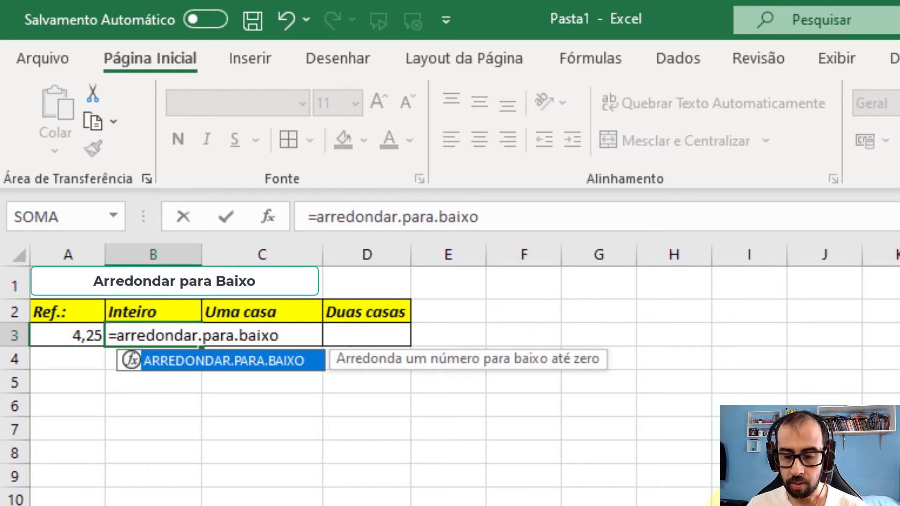
type("(")
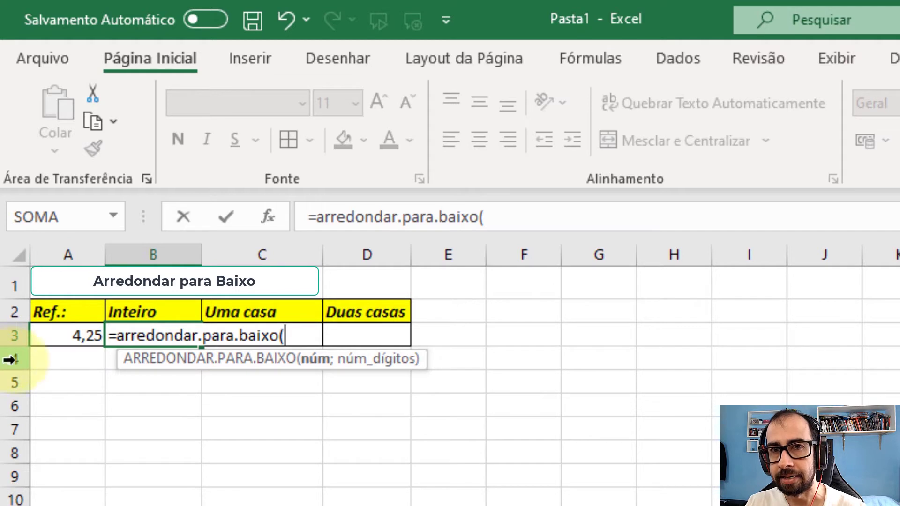
left_click(74, 336)
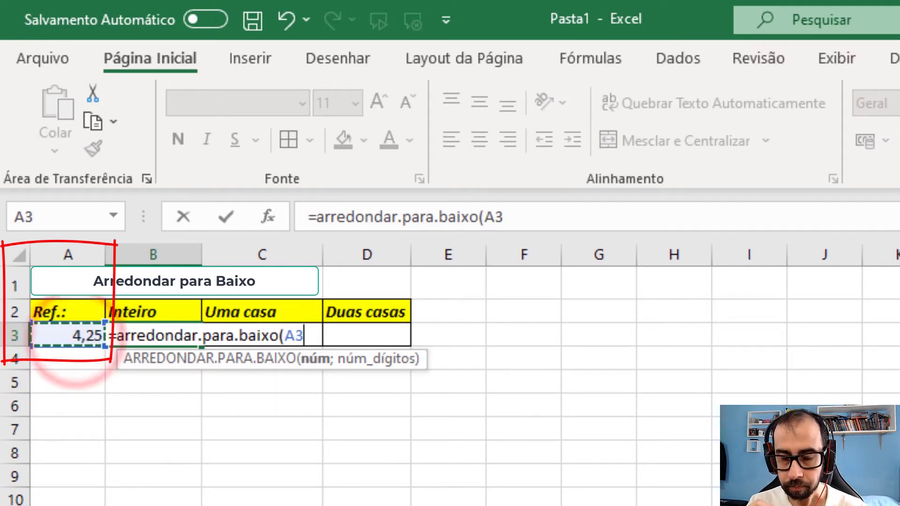
type(";")
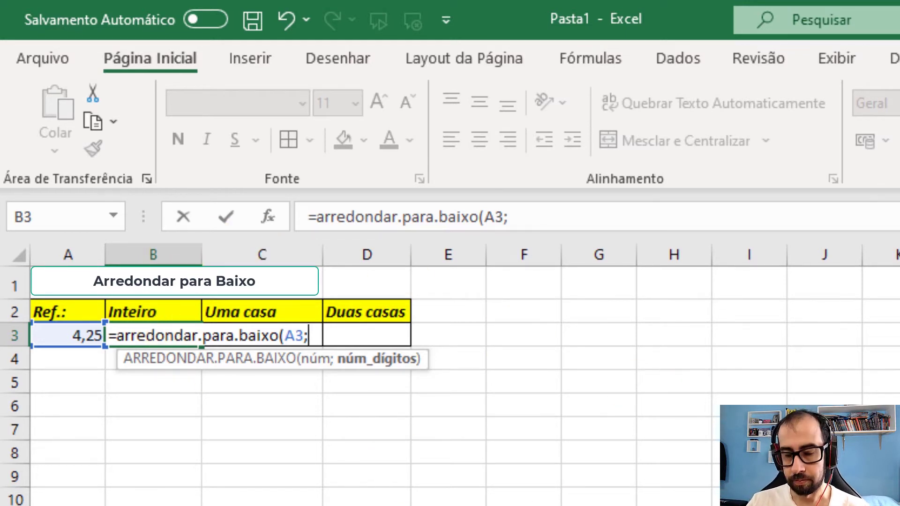
type("0")
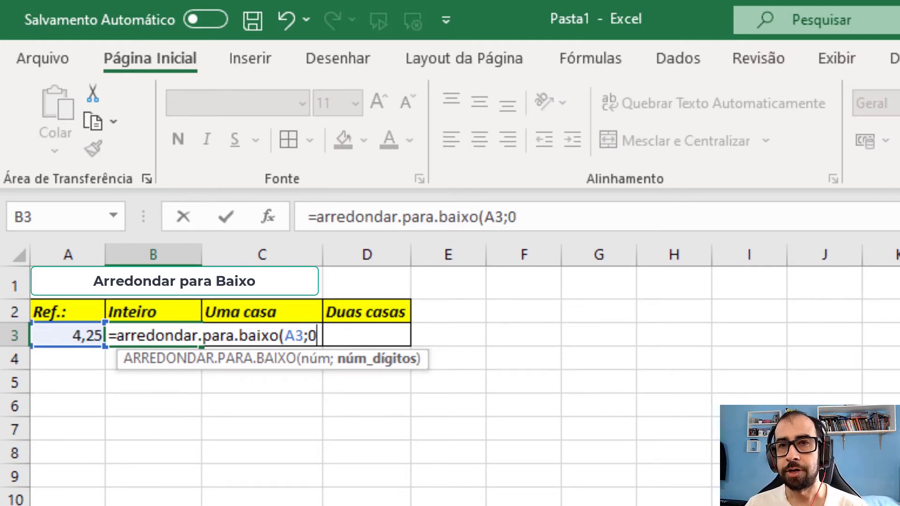
type(")")
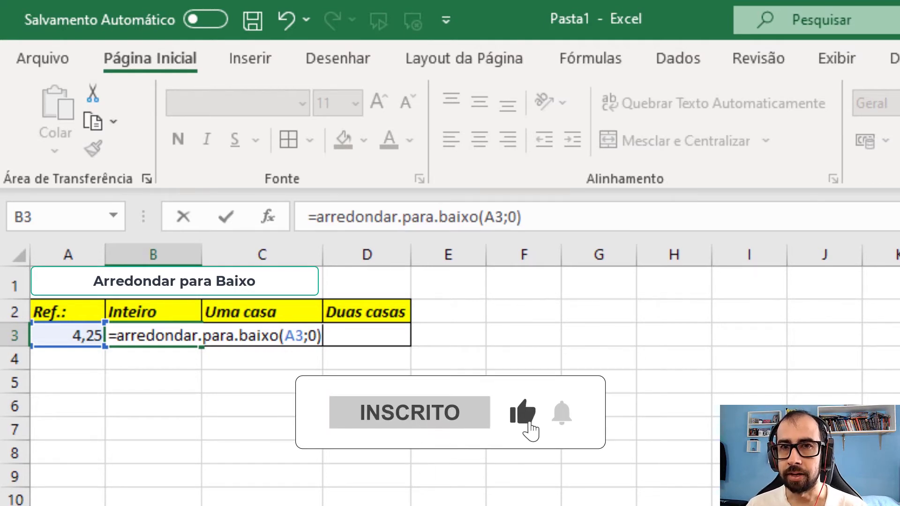
key("Return")
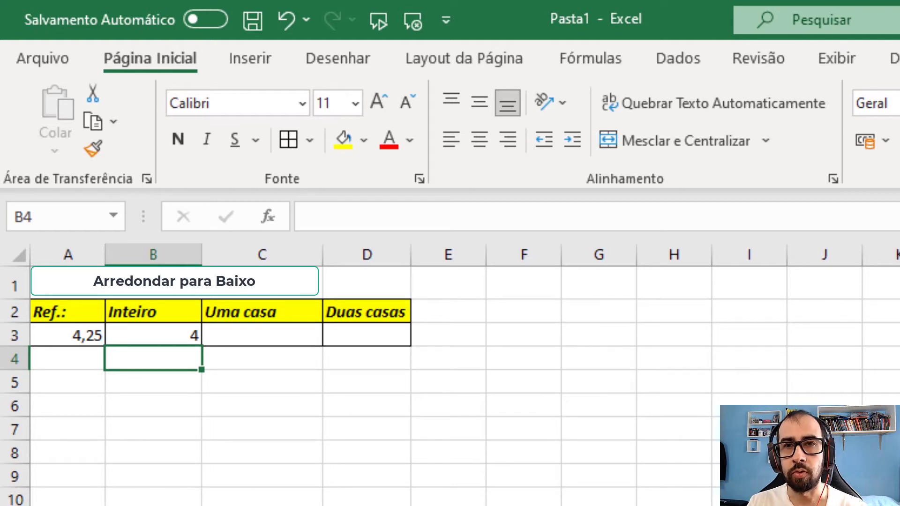
Enter =ARREDONDAR.PARA.BAIXO(a3;1) in C3 so the Uma casa cell shows 4,2
double_click(280, 335)
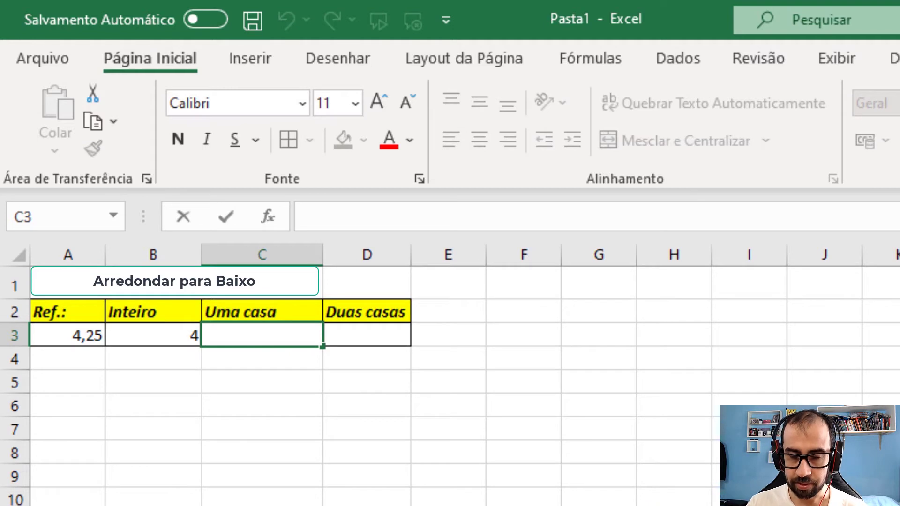
type("=arren")
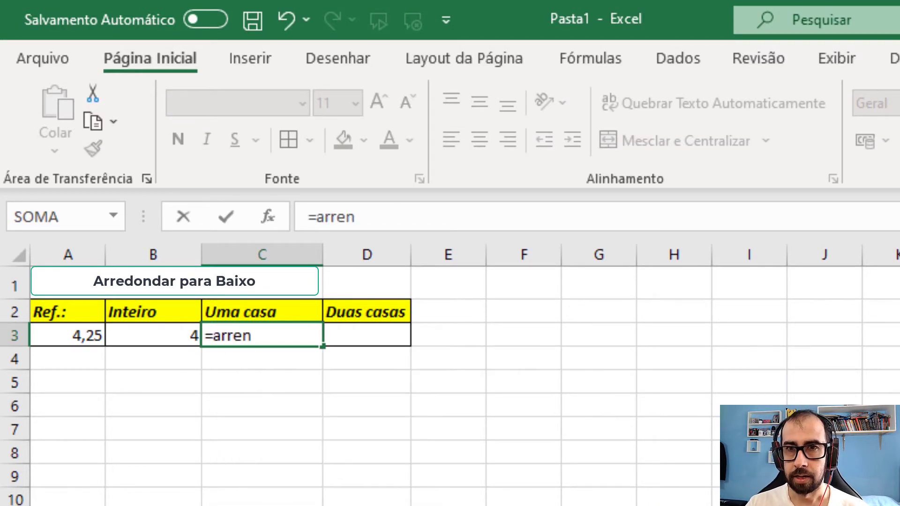
key("BackSpace")
key("Down")
key("Down")
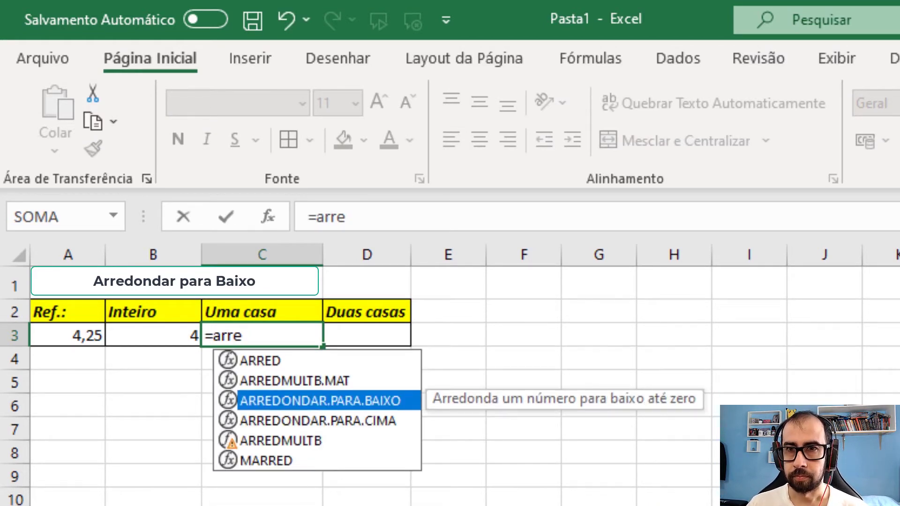
double_click(389, 401)
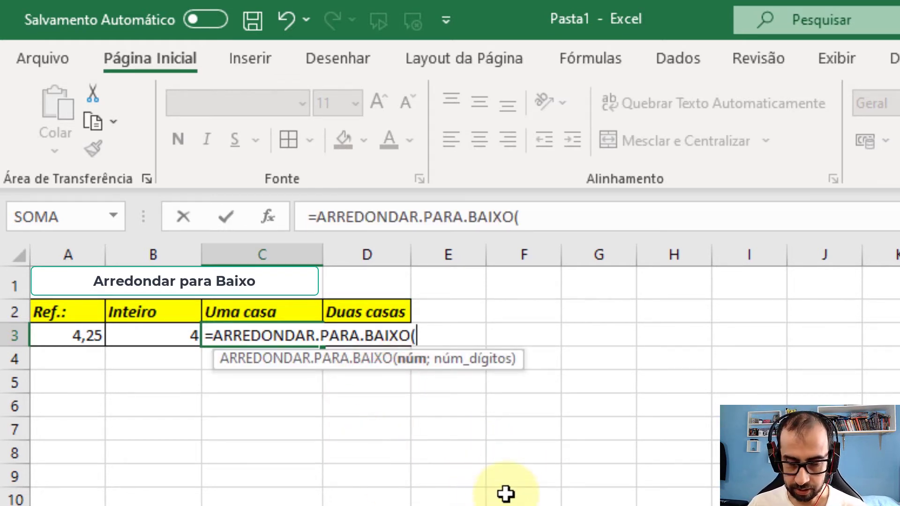
type("a3")
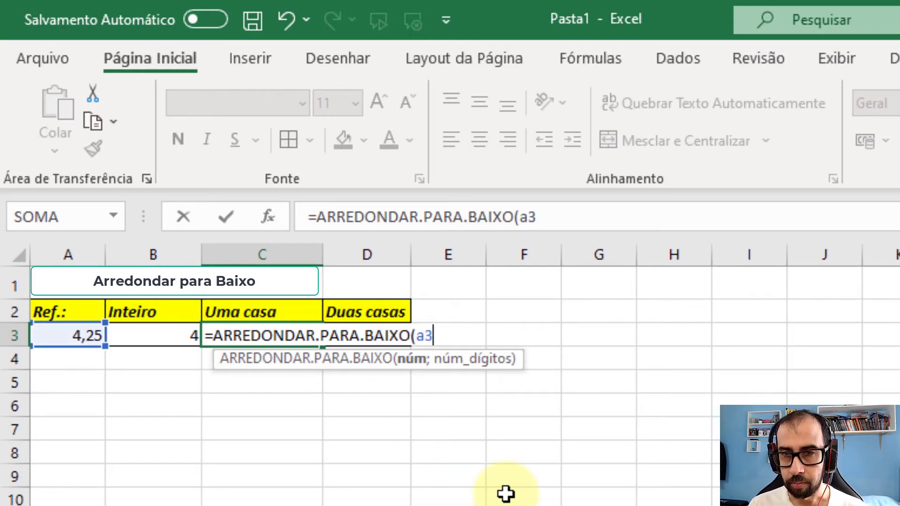
type(";")
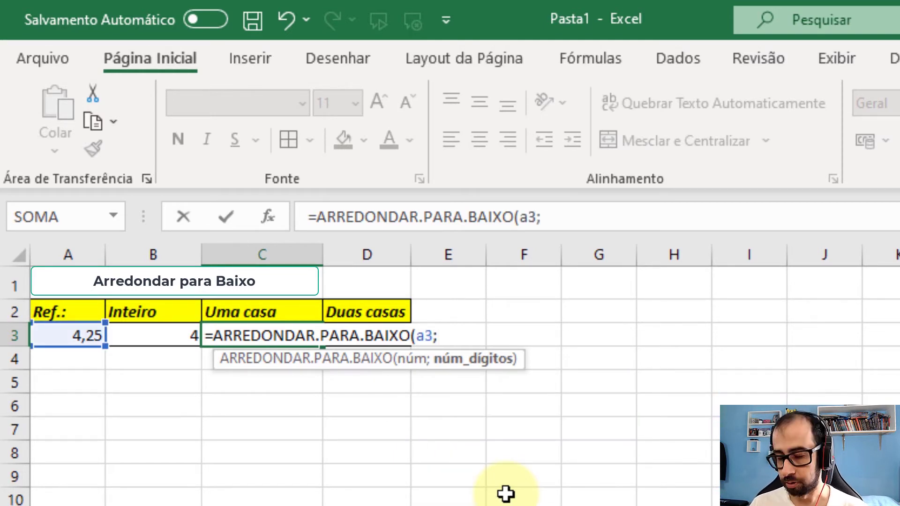
type("1")
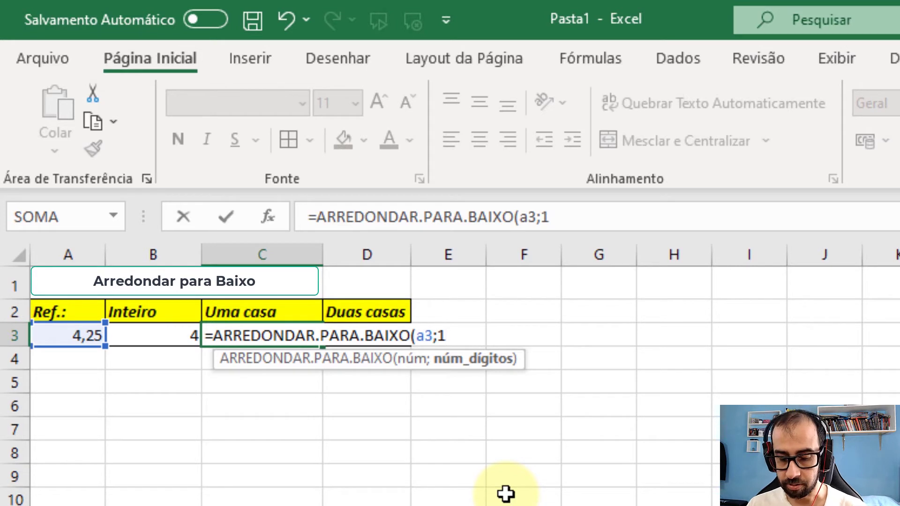
type(")")
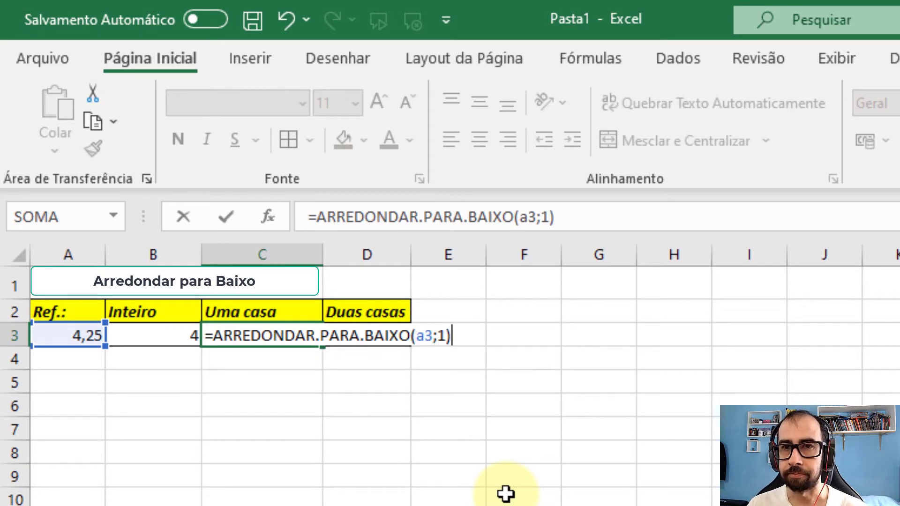
key("Return")
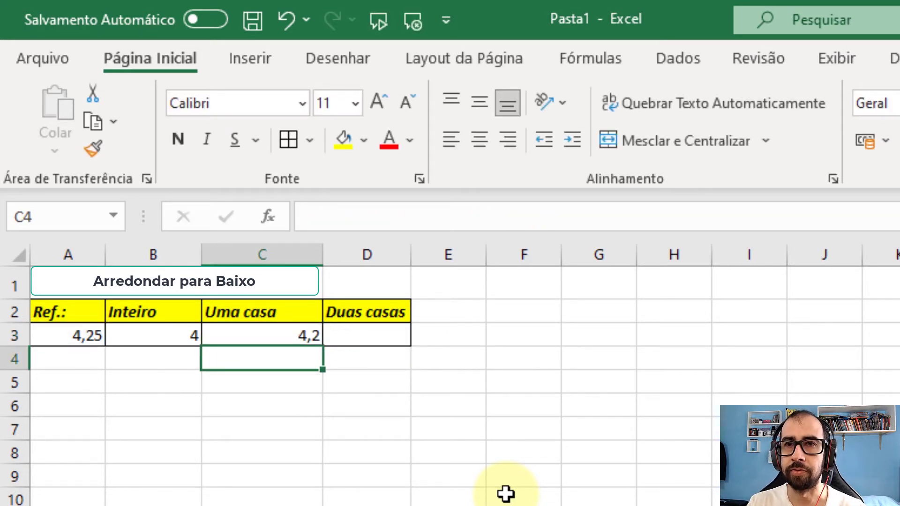
Enter =ARREDONDAR.PARA.BAIXO(A3;2) in D3 so the Duas casas cell shows 4,25
double_click(402, 335)
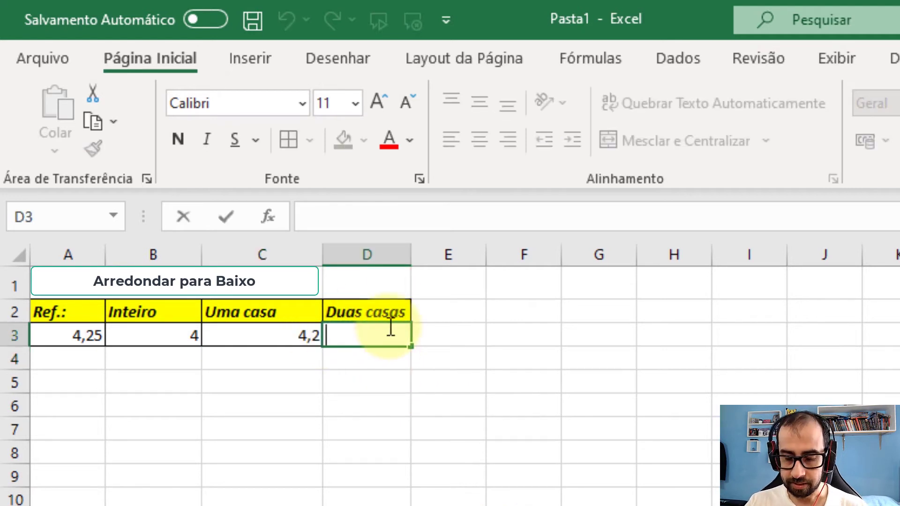
type("=arre")
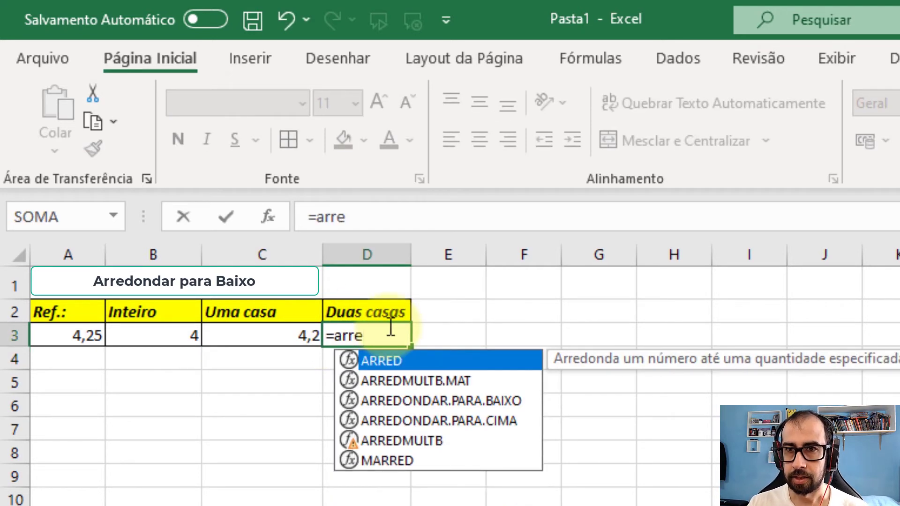
double_click(433, 398)
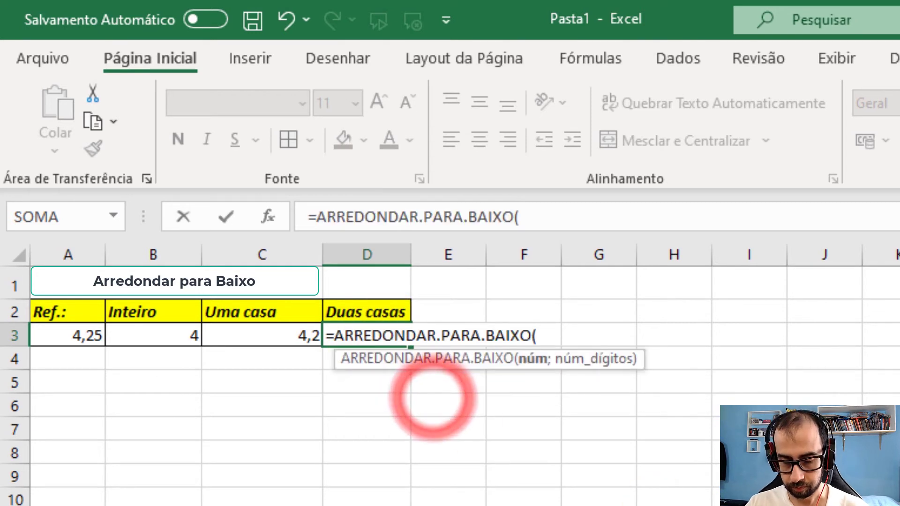
left_click(87, 333)
type(";")
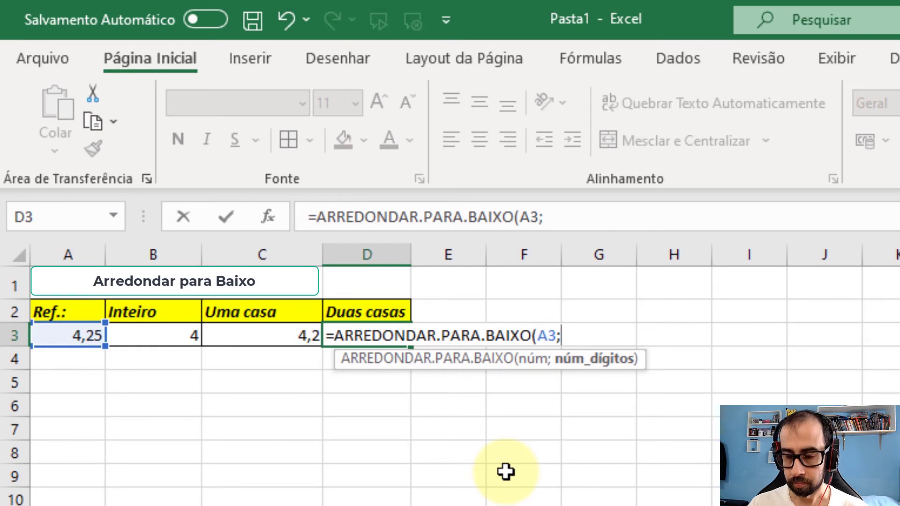
type("2)")
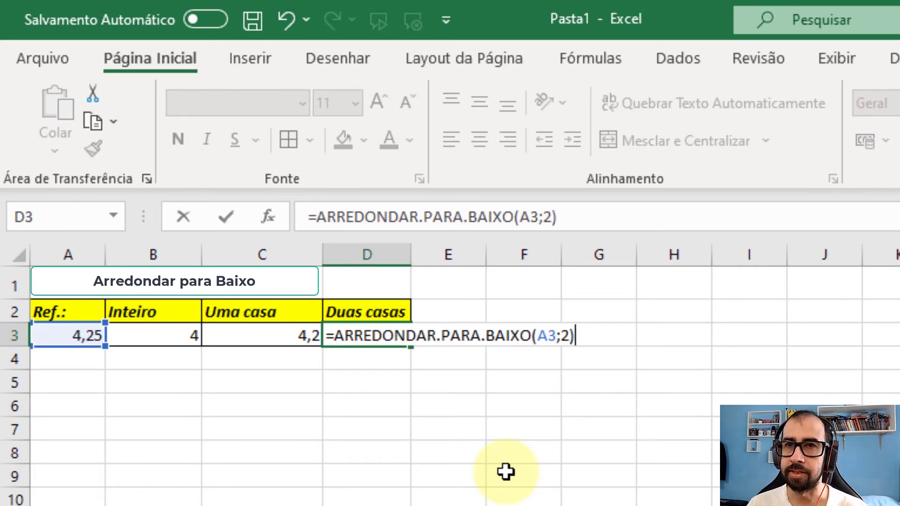
key("Return")
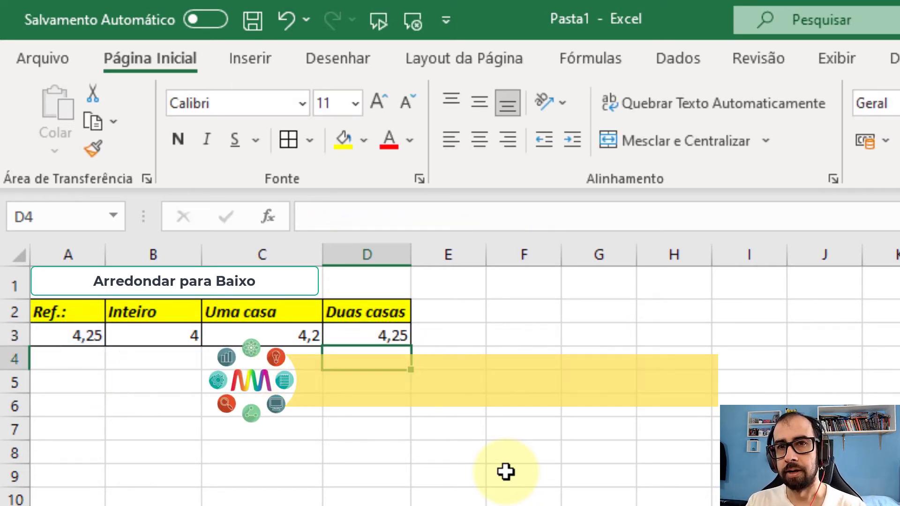